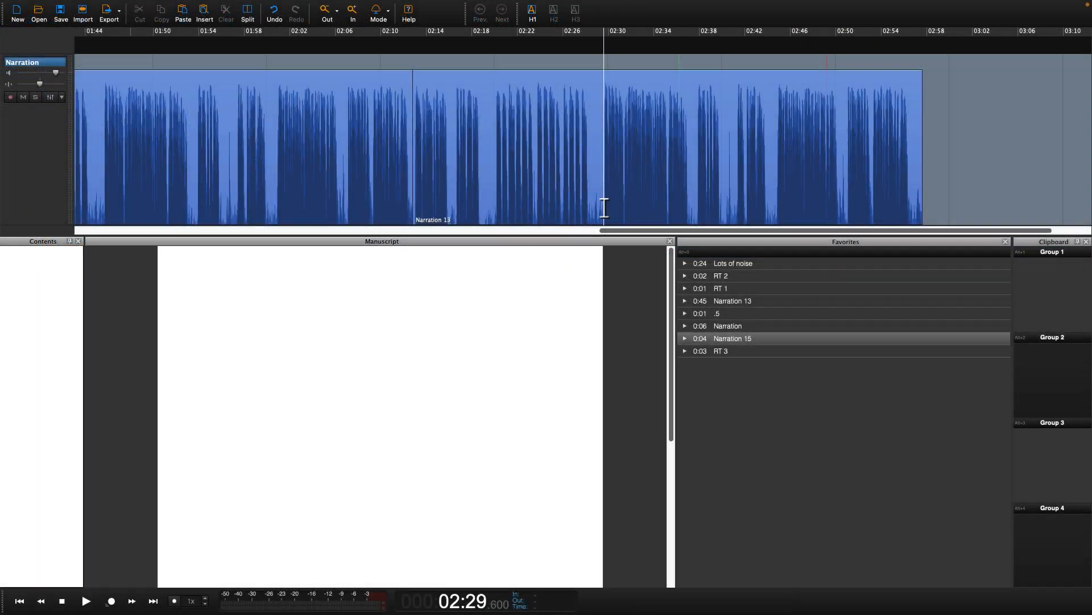
Step: Zoom the timeline in and out around 02:29 to examine the narration waveform, and select the last Narration 13 clip
key("Up")
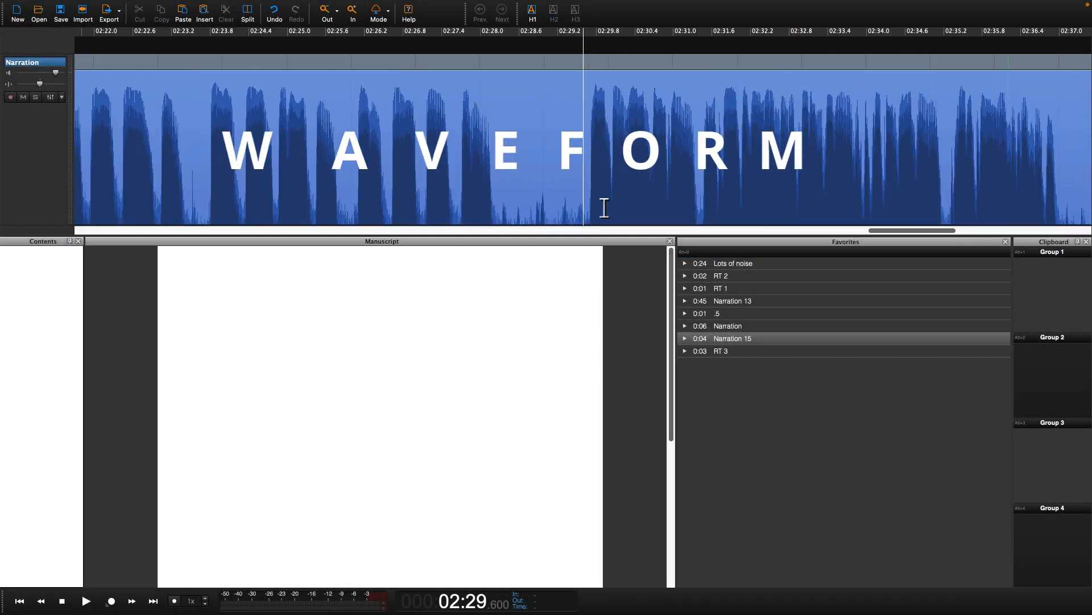
left_click(325, 17)
left_click(324, 17)
left_click(324, 17)
left_click(325, 17)
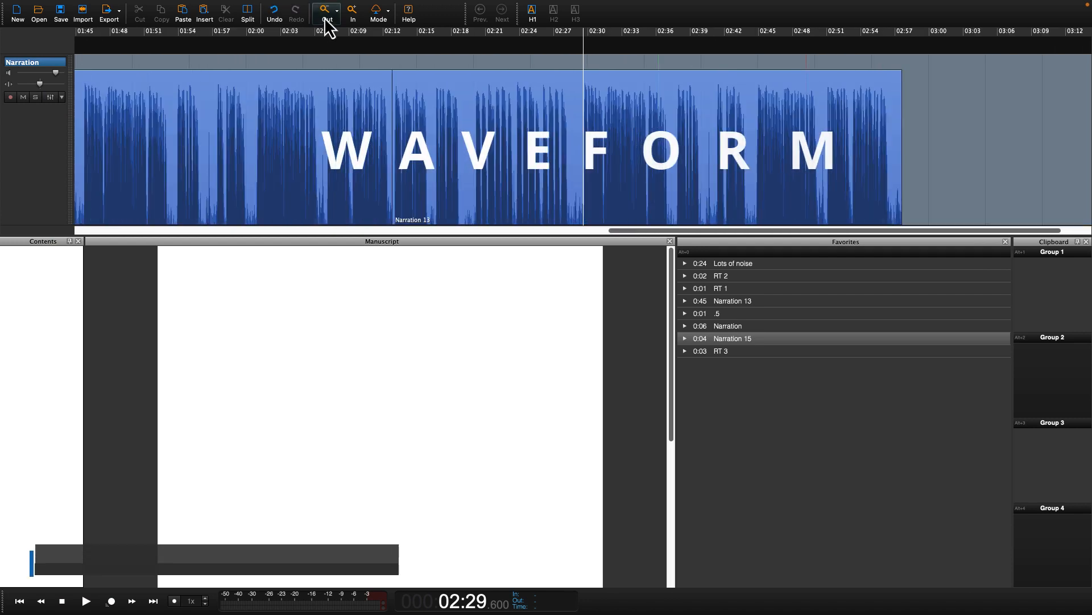
left_click(324, 17)
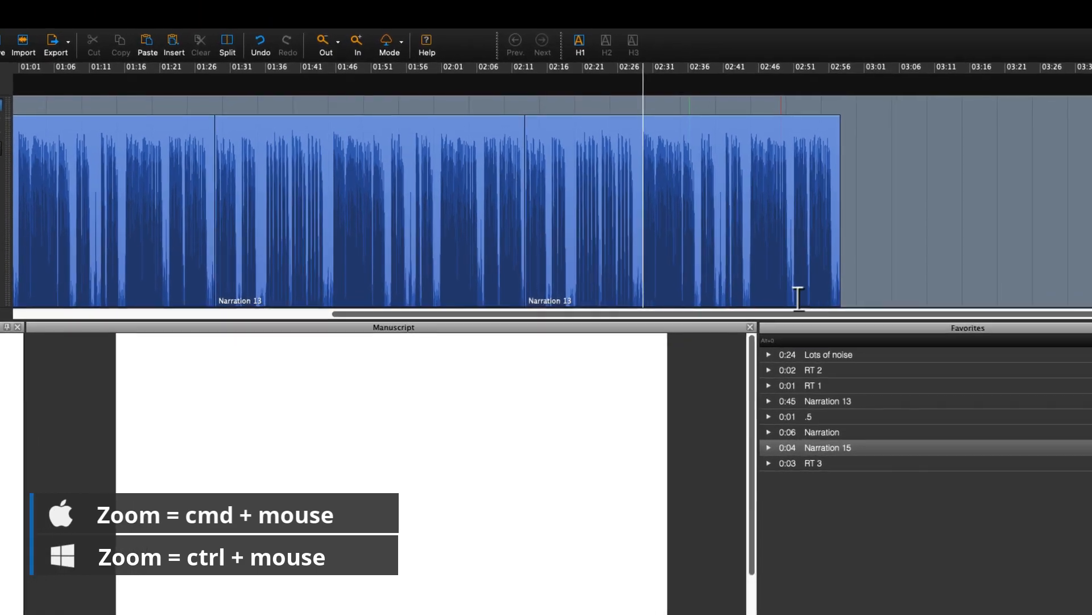
left_click(836, 299)
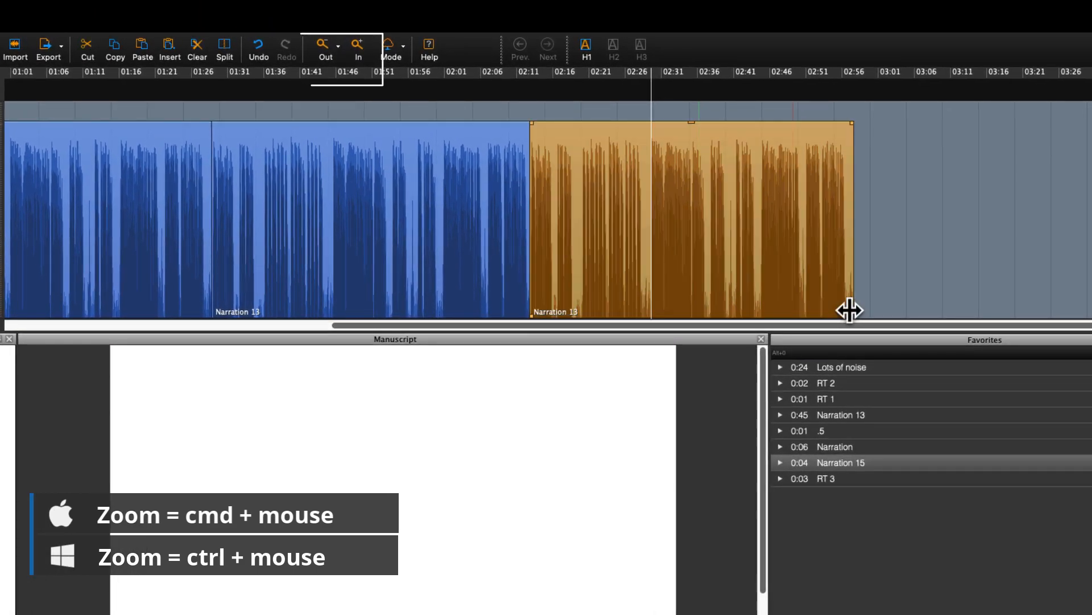
left_click(849, 310)
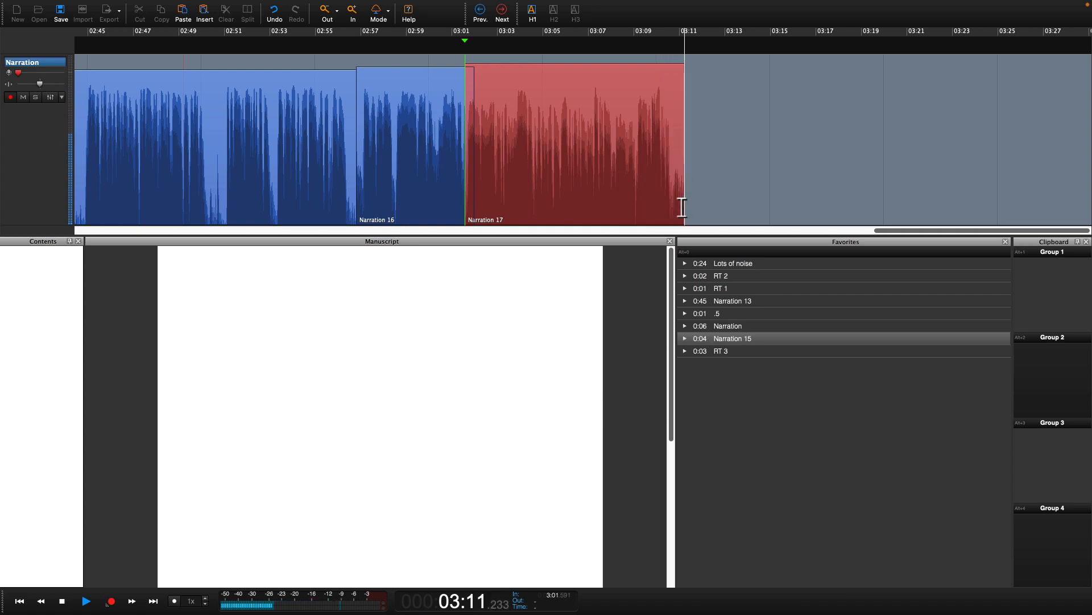
Step: Stop recording the take that follows Narration 16 and start playback from 03:10.658
key("space")
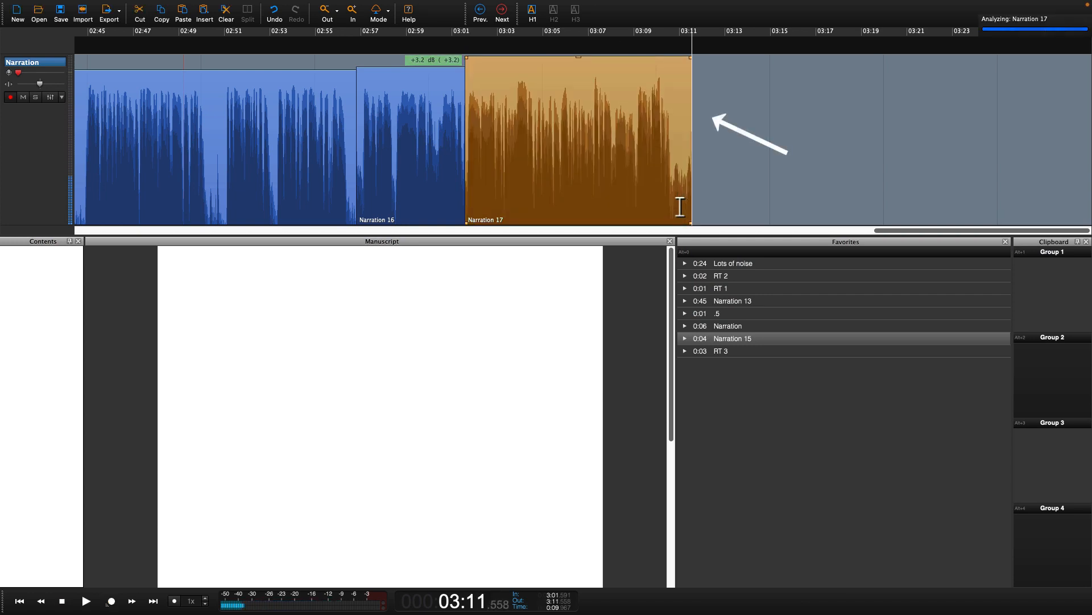
left_click(672, 206)
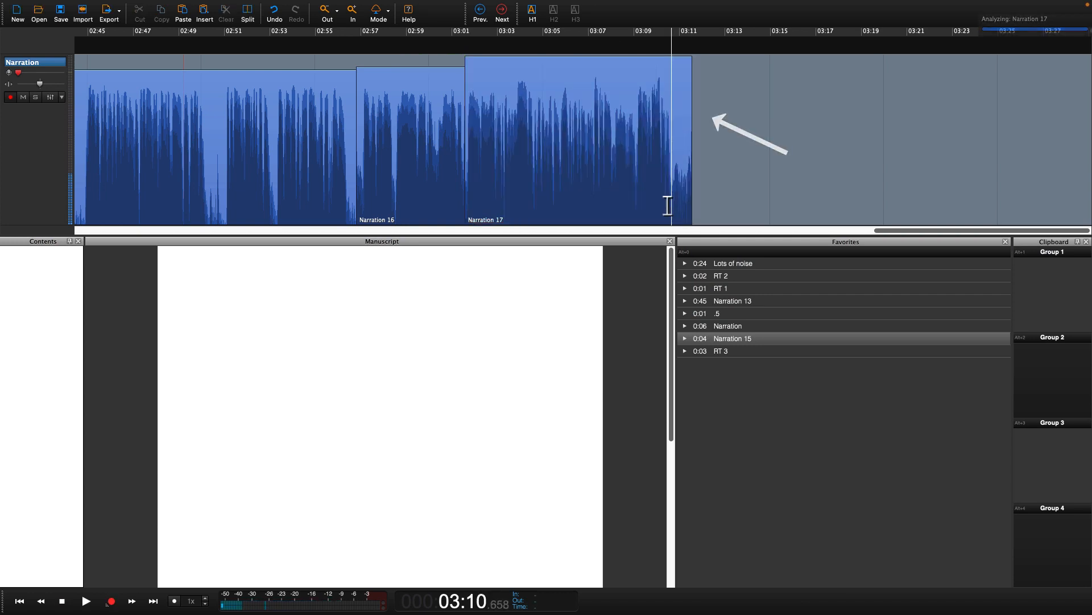
key("space")
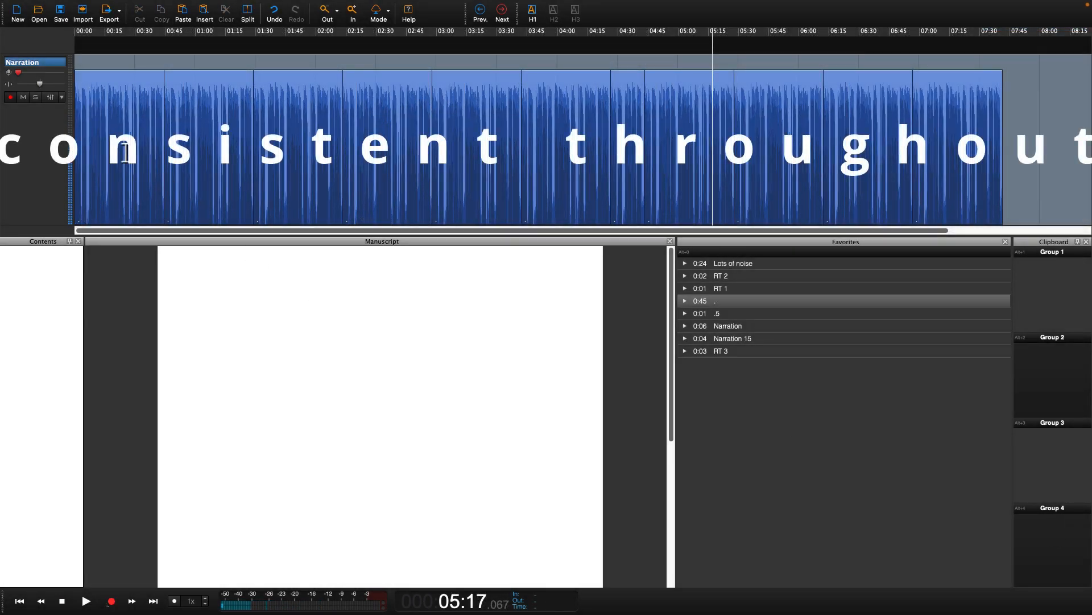
Step: Select the narration clips one after another along the timeline to compare their waveforms
left_click_drag(126, 153, 295, 132)
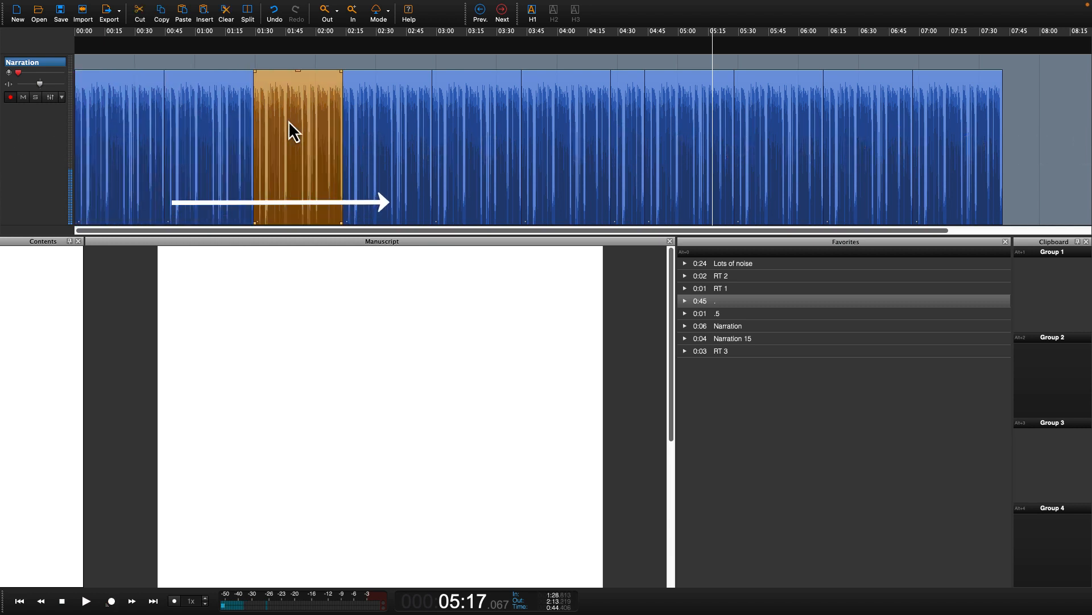
left_click_drag(376, 130, 975, 140)
left_click(645, 139)
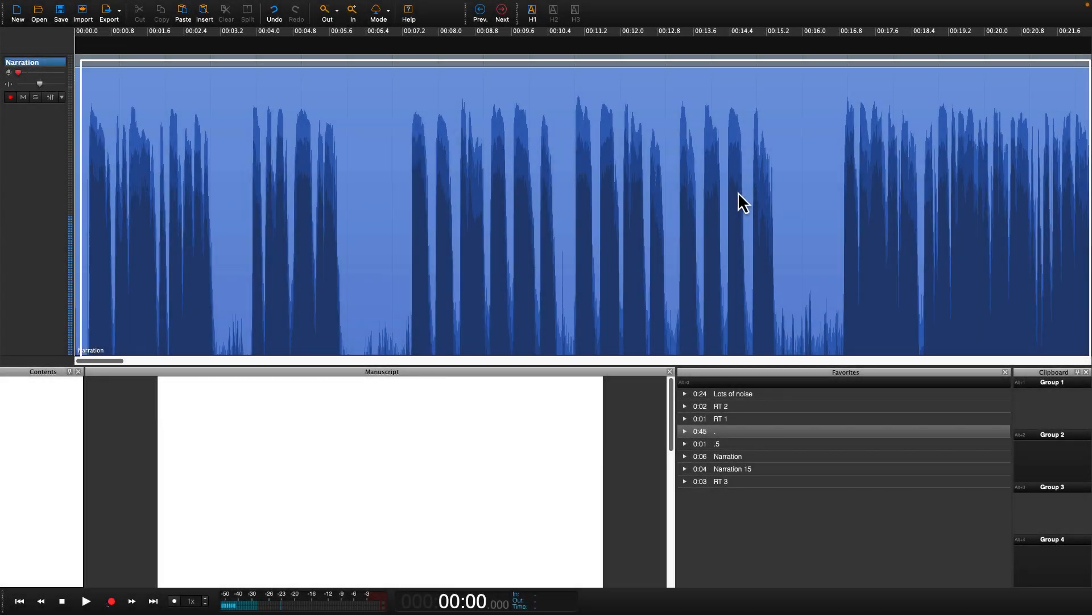
Step: Zoom out from the start of the narration to examine how even the waveform is across the whole recording
key("super+minus")
key("super+minus")
key("super+minus")
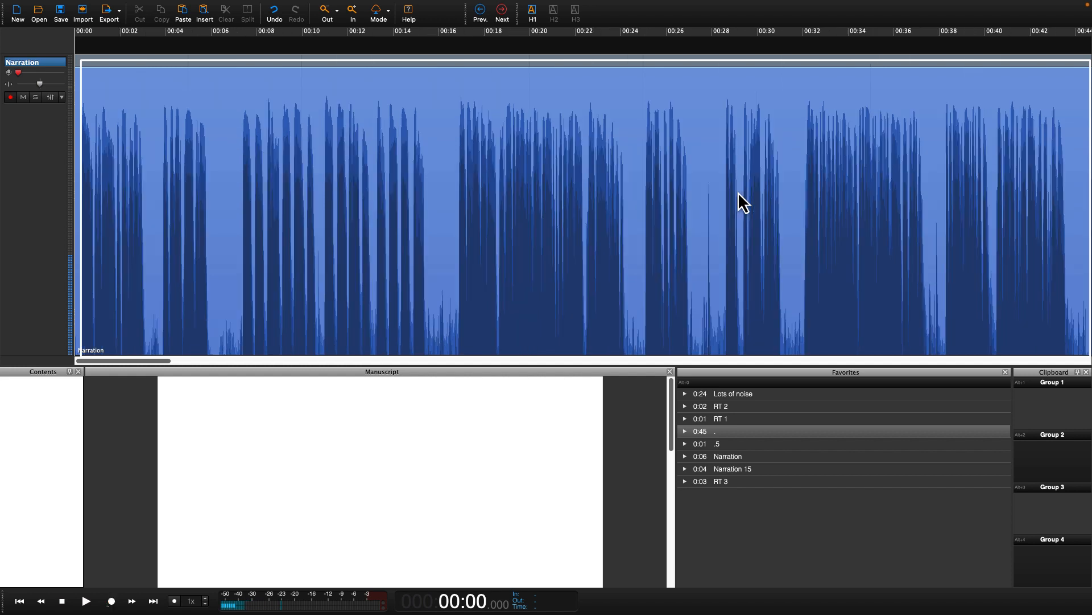
key("super+minus")
key("super+minus")
key("super+minus")
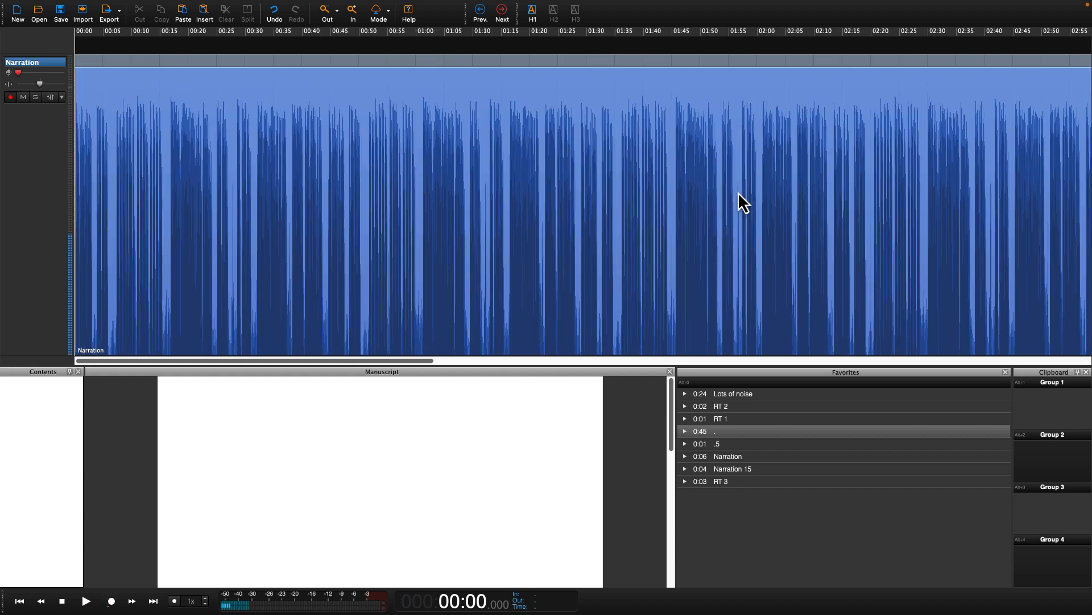
left_click(328, 15)
left_click(329, 18)
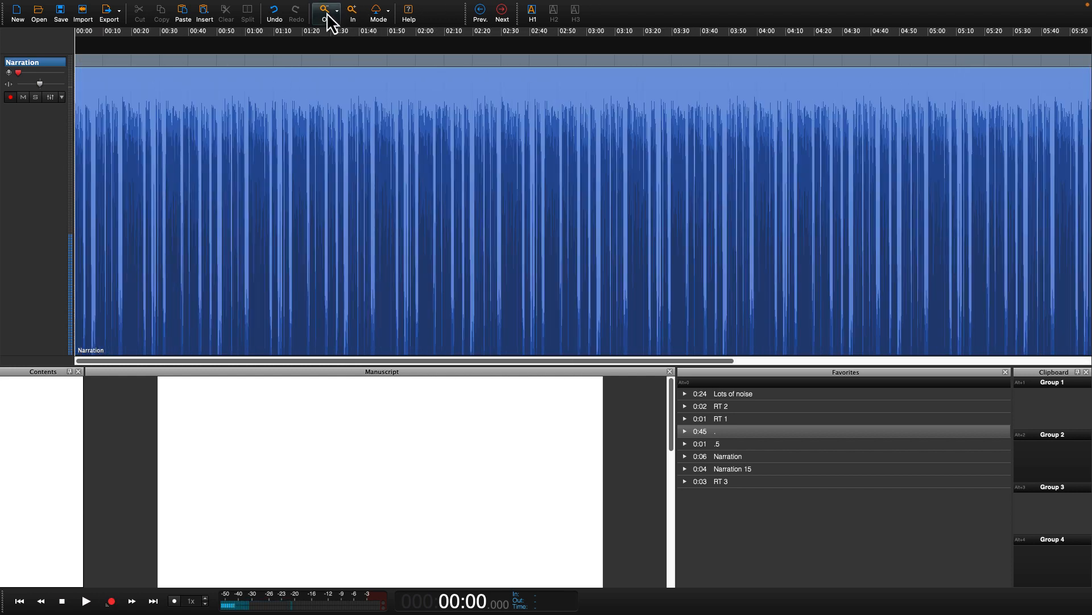
left_click(327, 13)
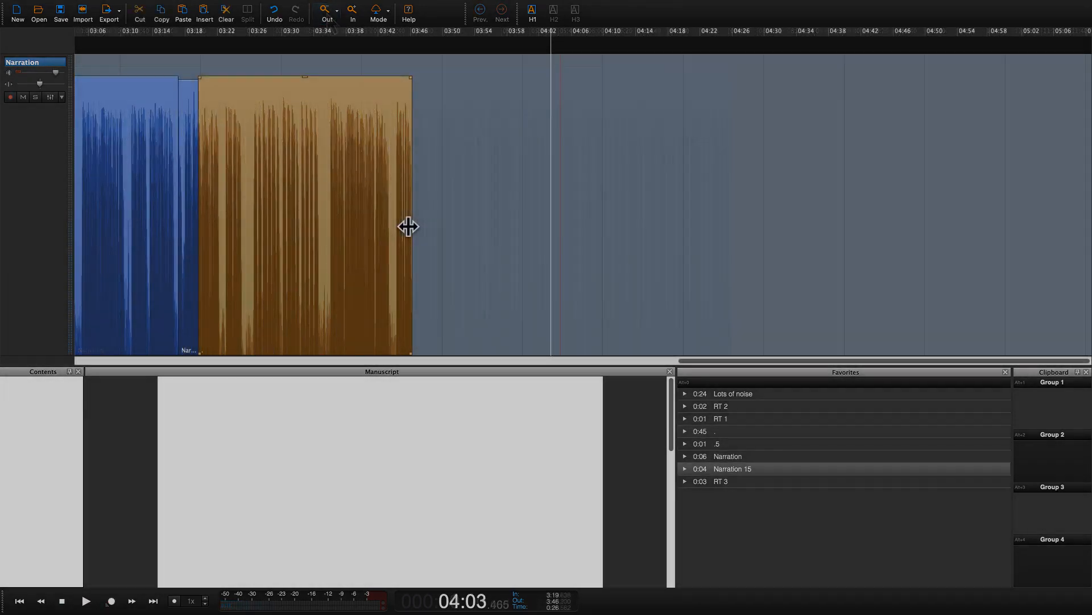
Step: Extend the last clip's end to the playhead at 04:03.465, and delete the range from 03:50.525 to 04:03.960
left_click_drag(407, 224, 554, 252)
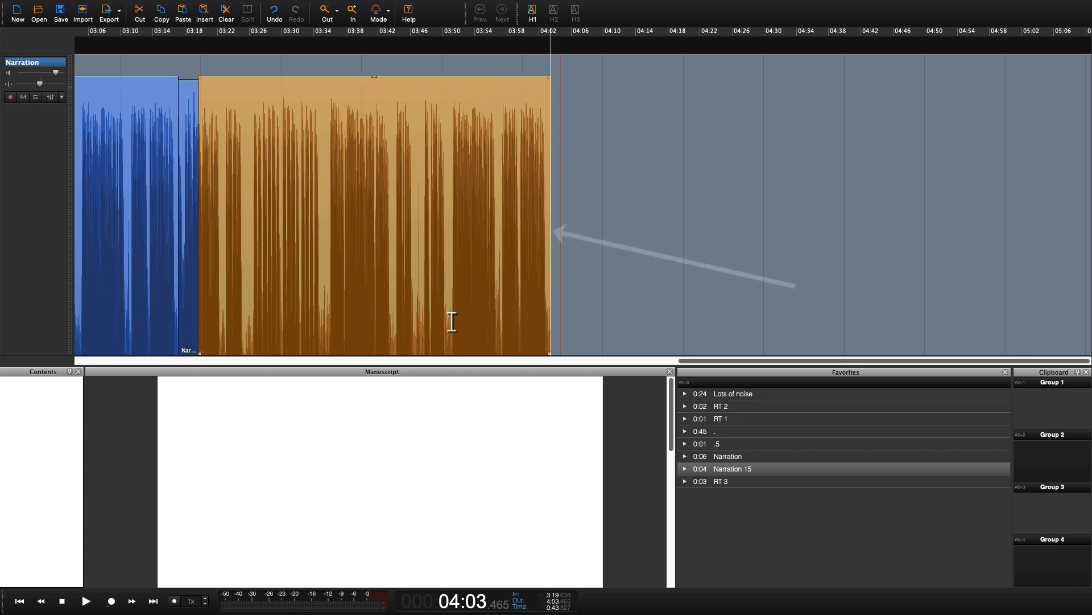
left_click_drag(445, 325, 555, 342)
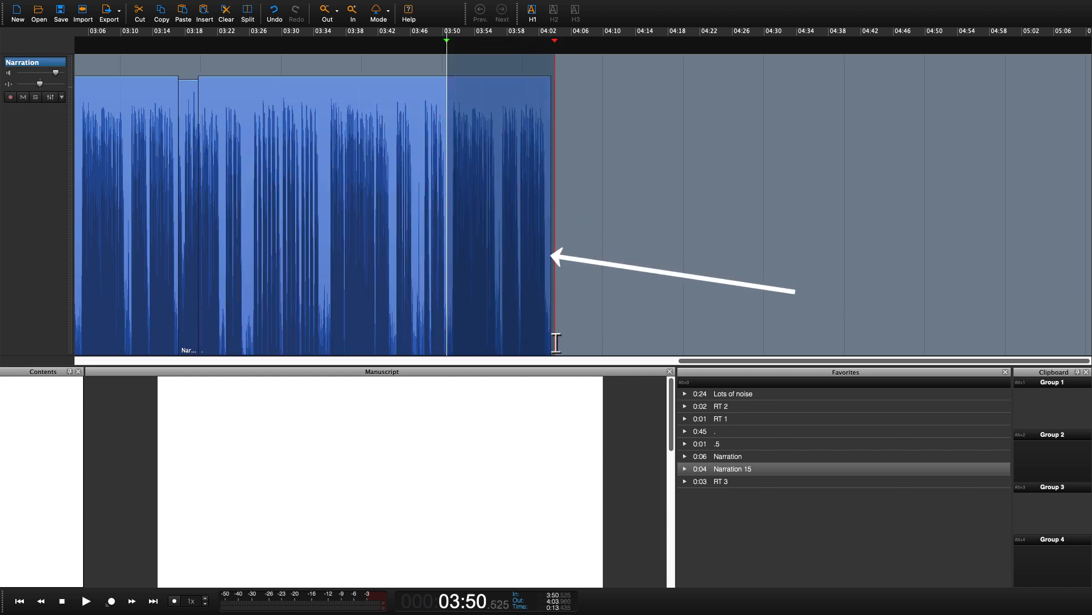
key("Delete")
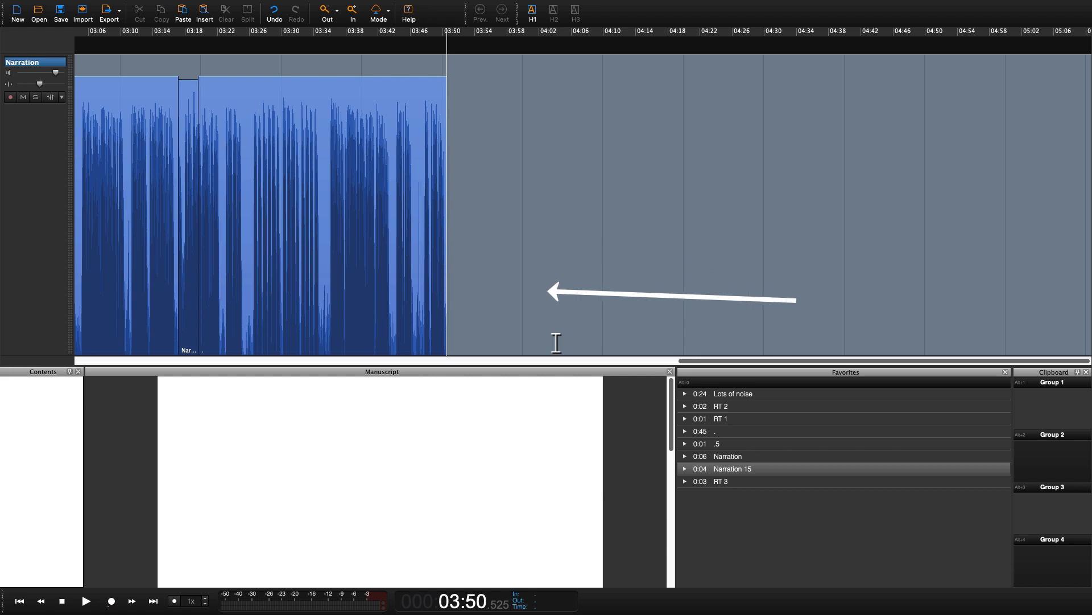
Step: Pull the last clip's end outward from 03:50.525 to restore the deleted audio
left_click(447, 200)
left_click_drag(447, 201, 574, 212)
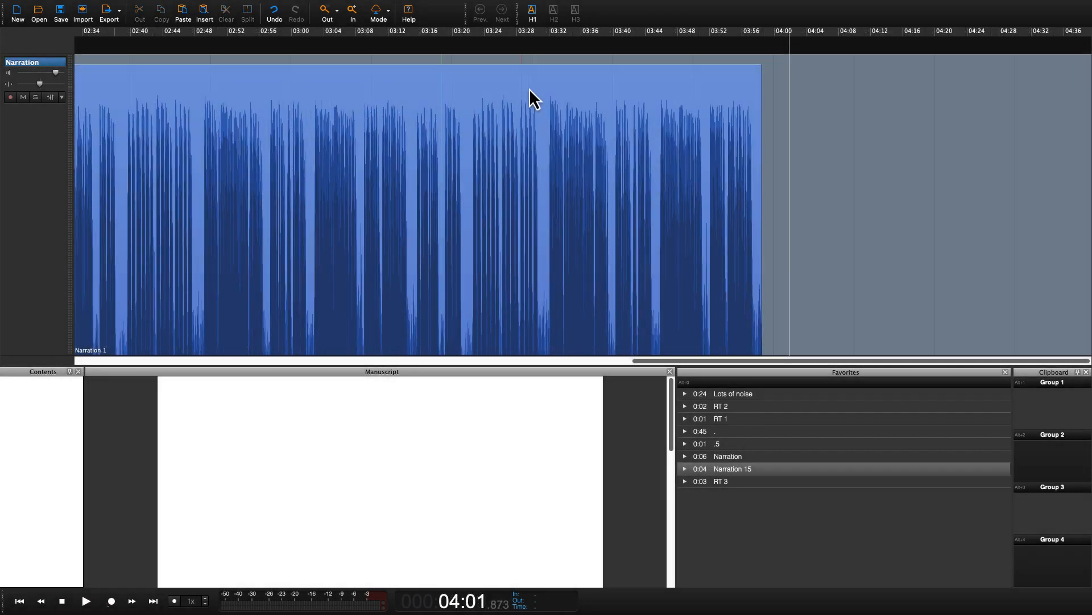
Step: Lower the volume of the Narration 1 clip to -2.8 dB and place the playhead at 03:40.589
mouse_move(529, 66)
left_mouse_down()
mouse_move(517, 163)
mouse_move(525, 70)
mouse_move(520, 86)
left_mouse_up()
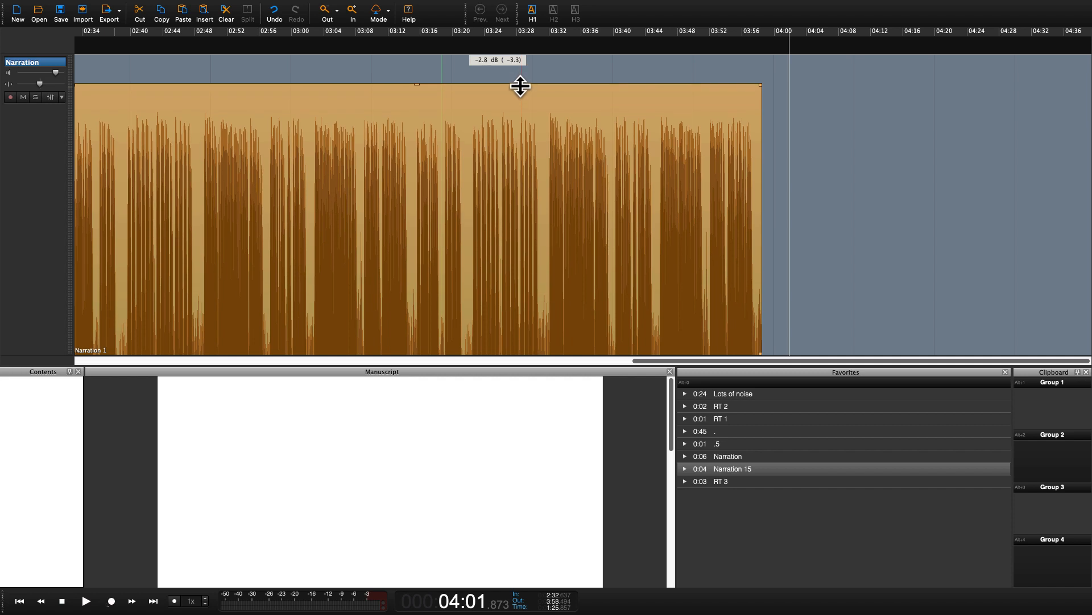
left_click(618, 262)
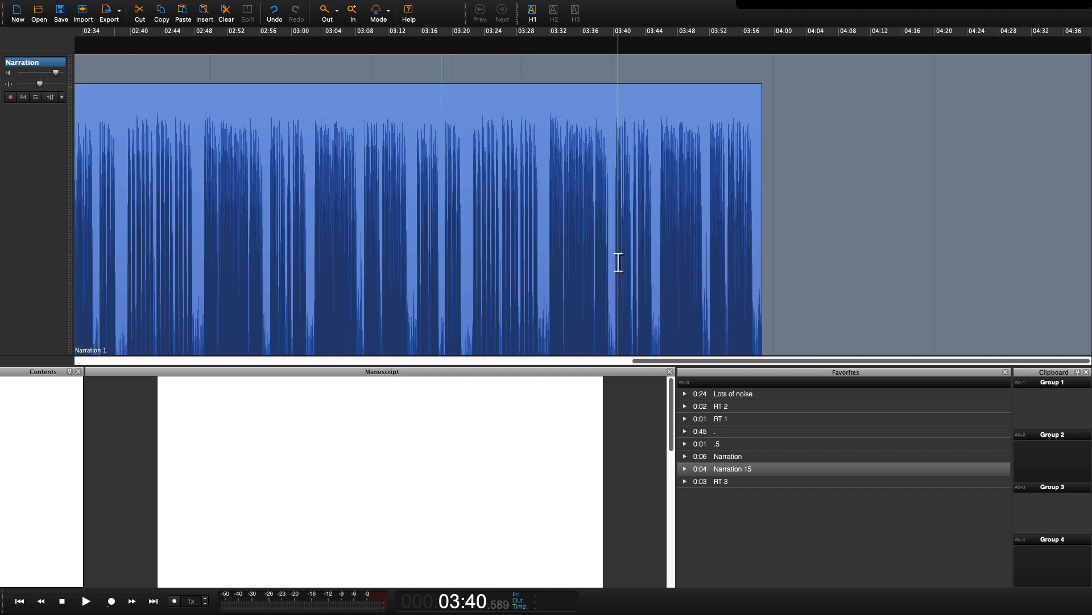
Step: Trim the end of the Narration 1 clip back to about 03:27
left_click(760, 219)
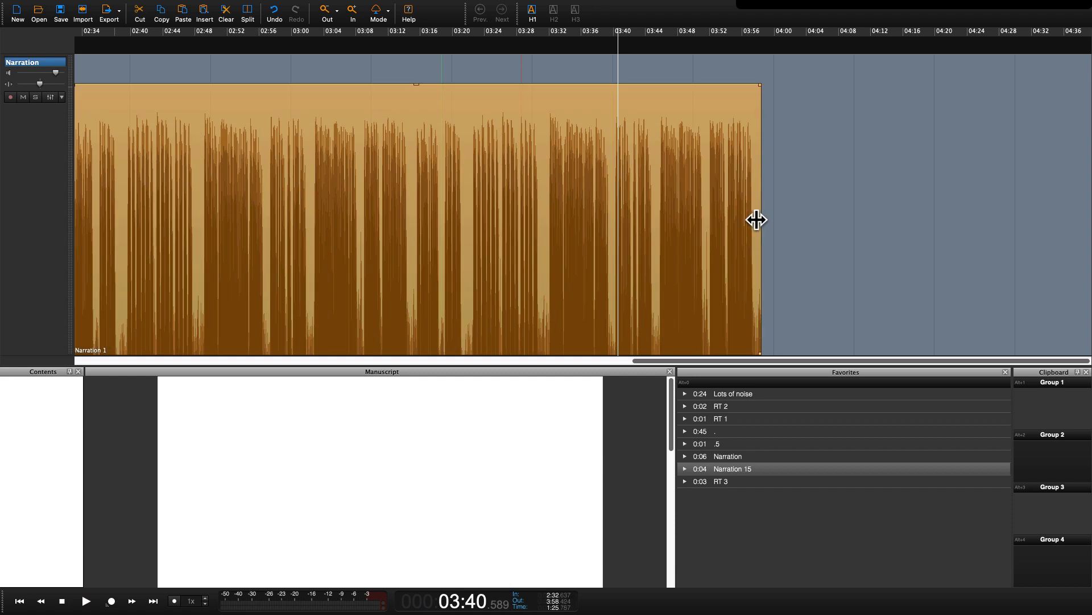
left_click_drag(757, 220, 509, 213)
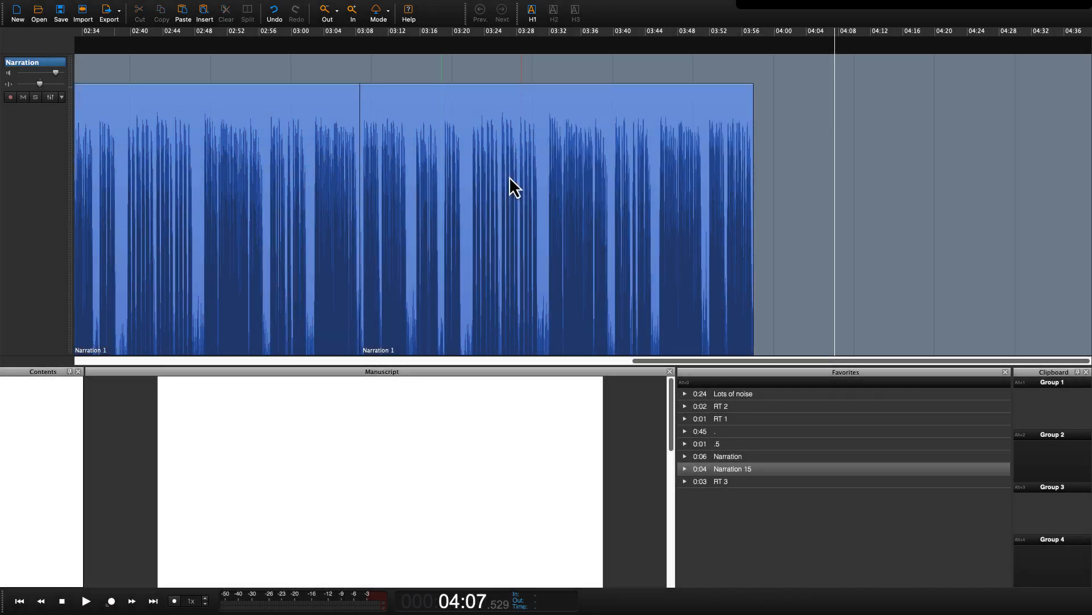
Step: Select the second Narration 1 clip and extend its end to about 03:58.5
left_click(514, 187)
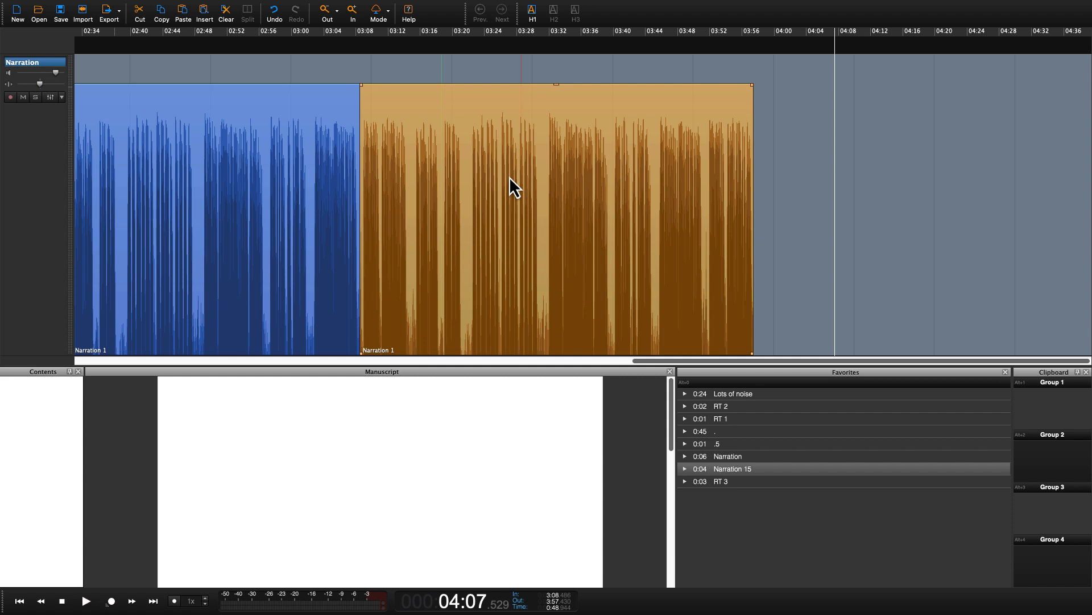
left_click_drag(510, 177, 507, 205)
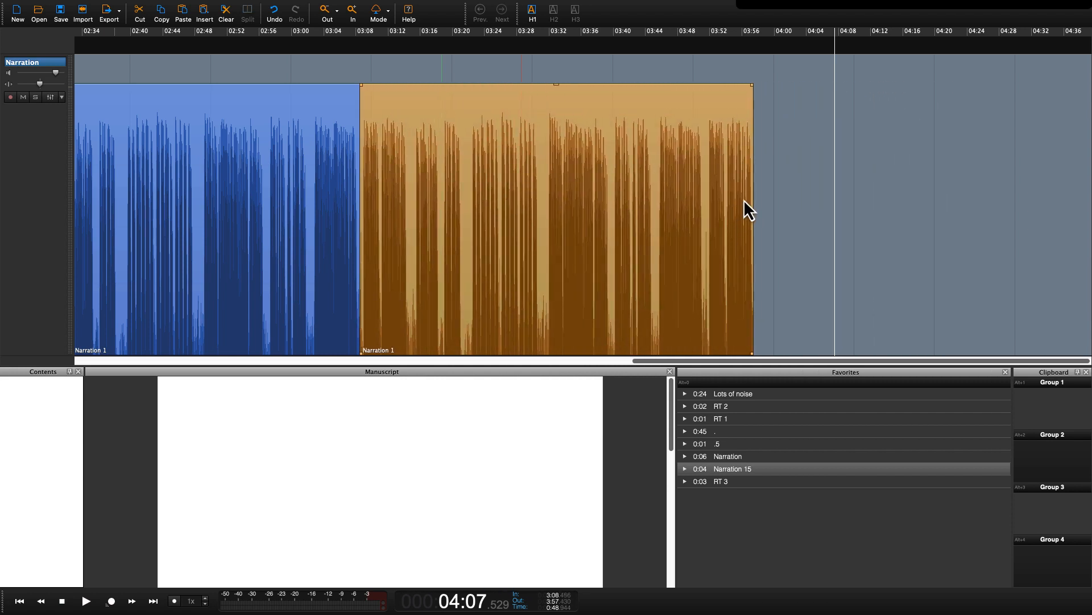
mouse_move(752, 199)
left_mouse_down()
mouse_move(570, 207)
mouse_move(762, 195)
left_mouse_up()
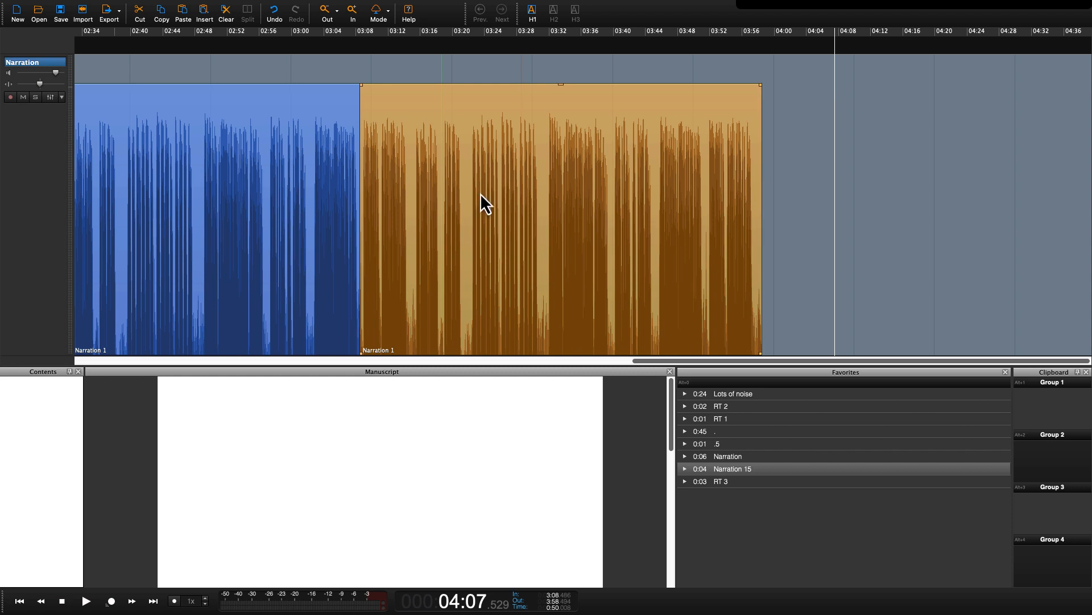
Step: Try to shift the boundary between the two Narration 1 clips near 03:08
left_click(304, 206)
mouse_move(358, 206)
left_mouse_down()
mouse_move(205, 210)
mouse_move(366, 207)
left_mouse_up()
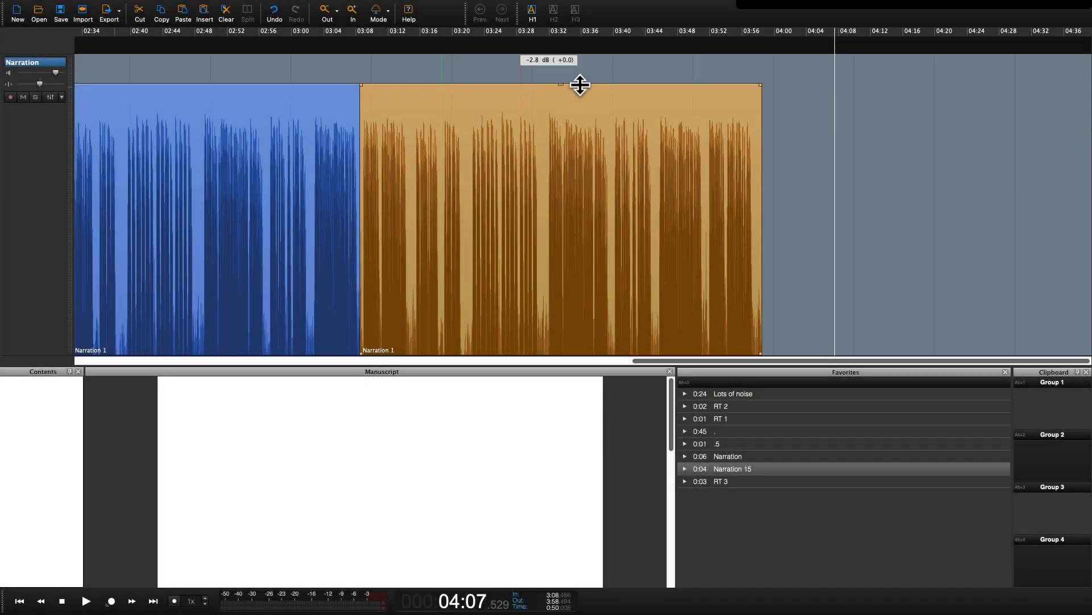
Step: Lower and raise the second Narration 1 clip's volume, leaving it louder than the first clip
left_click_drag(580, 85, 576, 127)
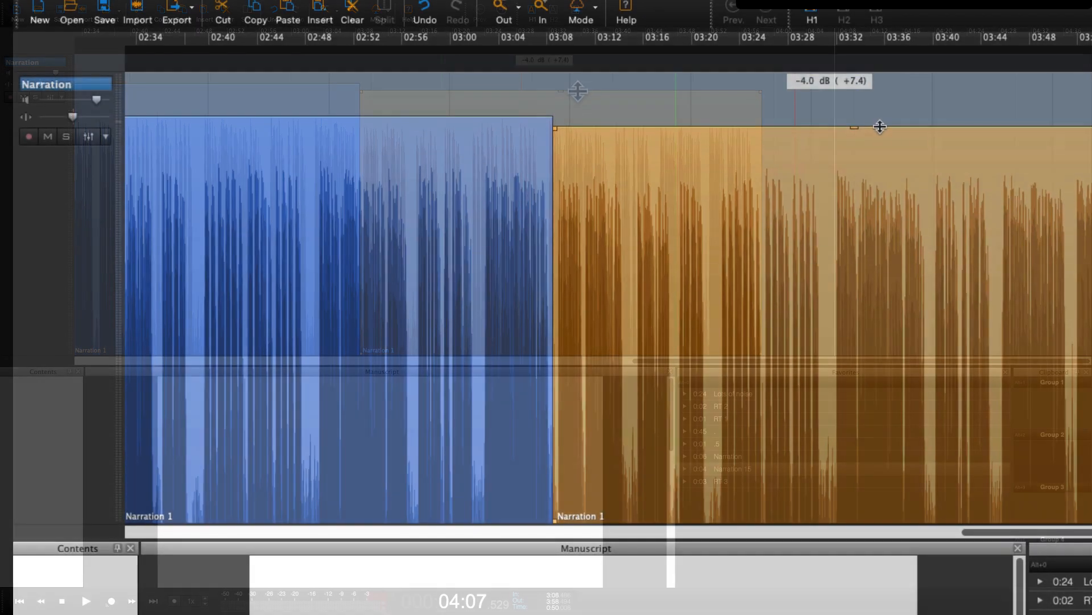
left_click_drag(576, 90, 577, 83)
left_click_drag(881, 116, 883, 92)
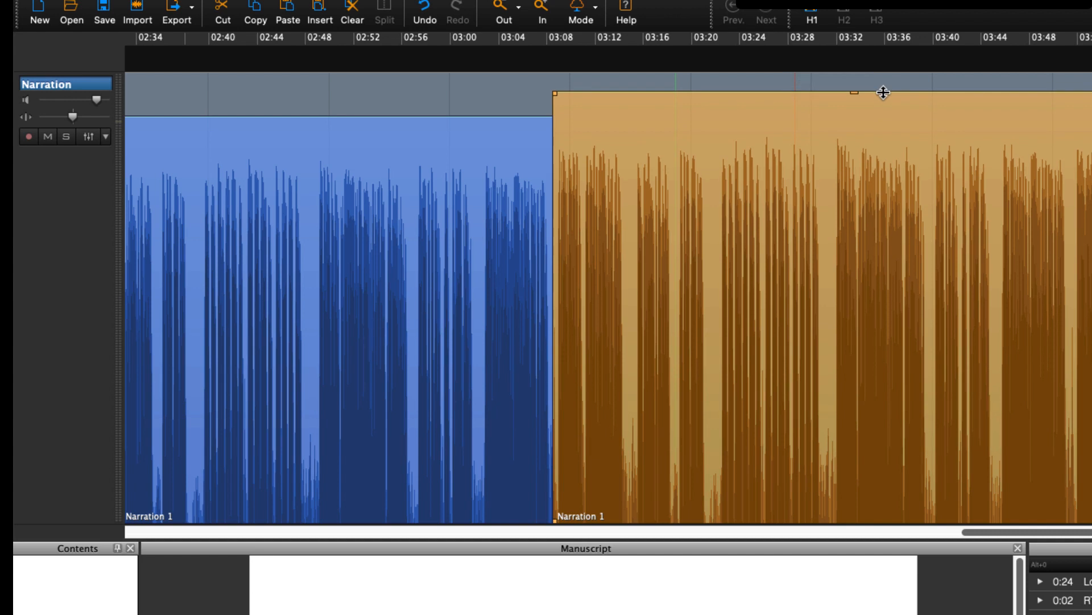
Step: Raise the first Narration 1 clip's volume to match the level of the second clip
left_click(403, 257)
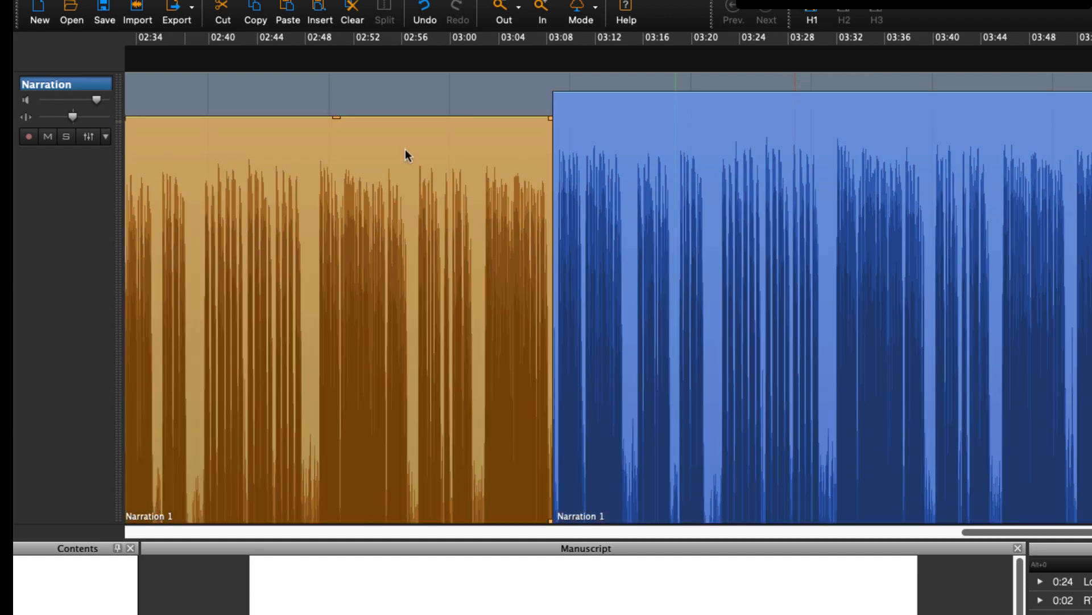
left_click_drag(403, 117, 408, 91)
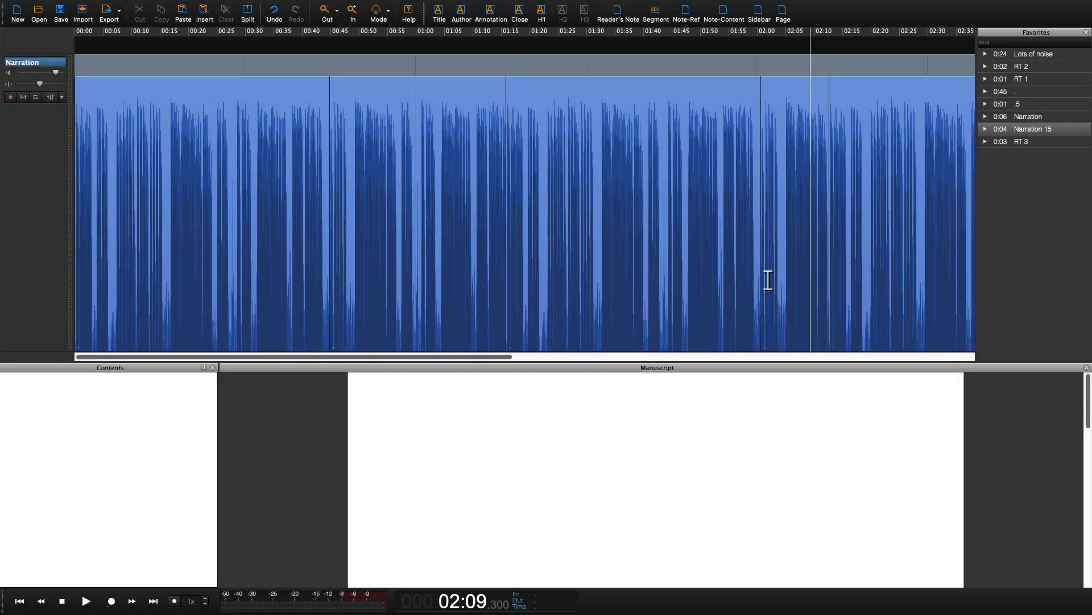
Step: Place the playhead at several quiet gaps in the narration, including about 01:31, and play them to listen for noises
left_click(786, 336)
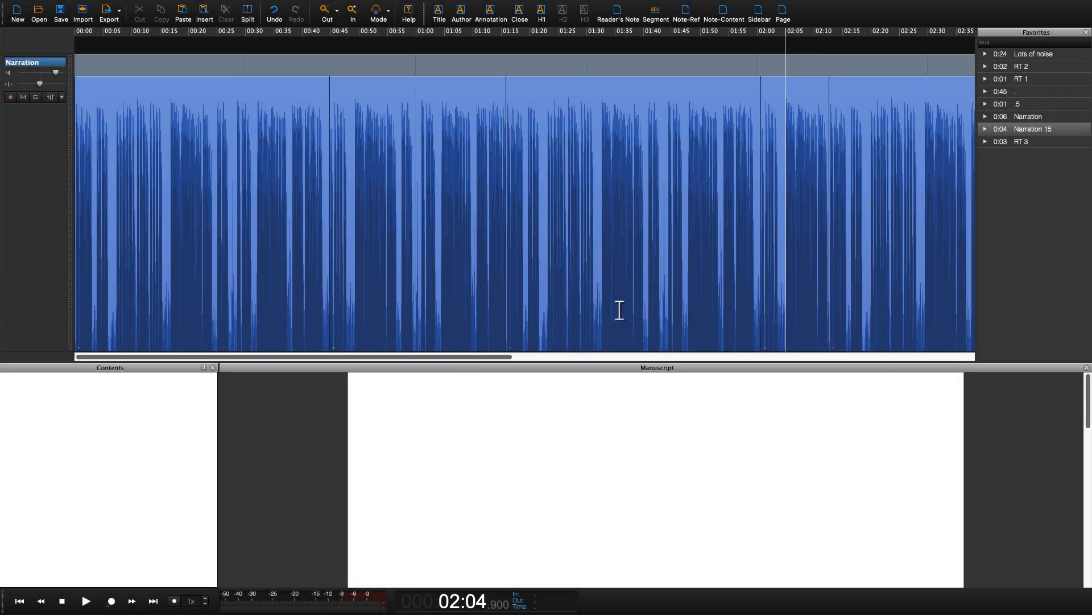
left_click(600, 321)
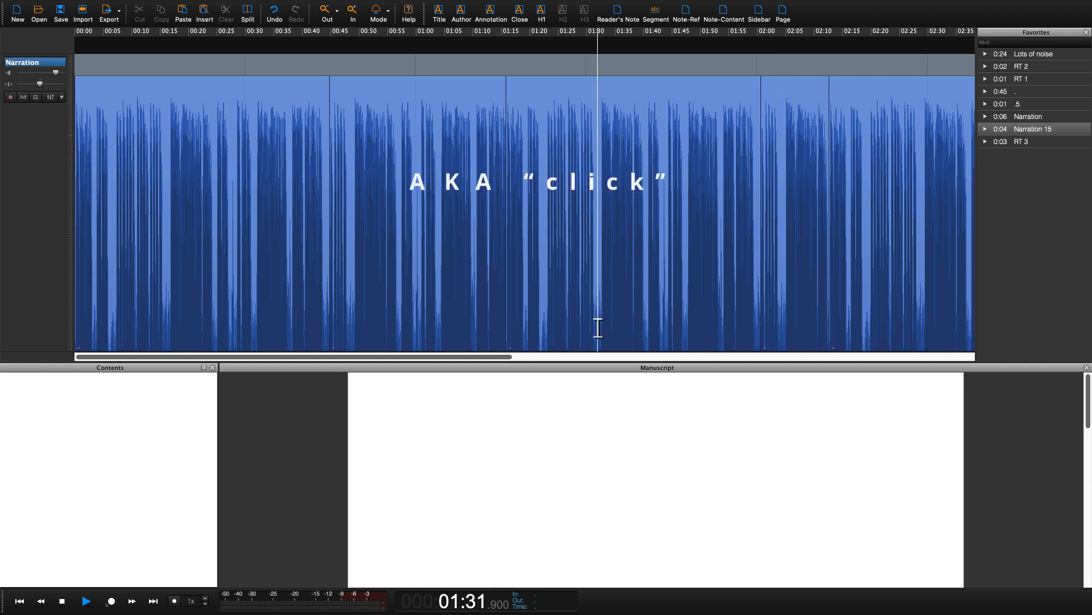
key("space")
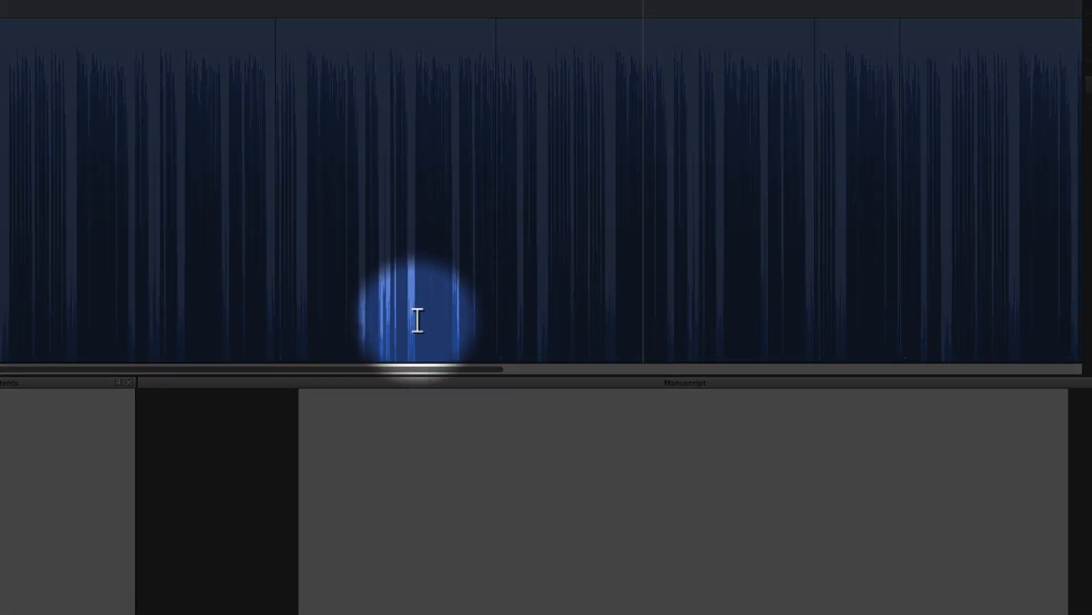
left_click(411, 322)
key("space")
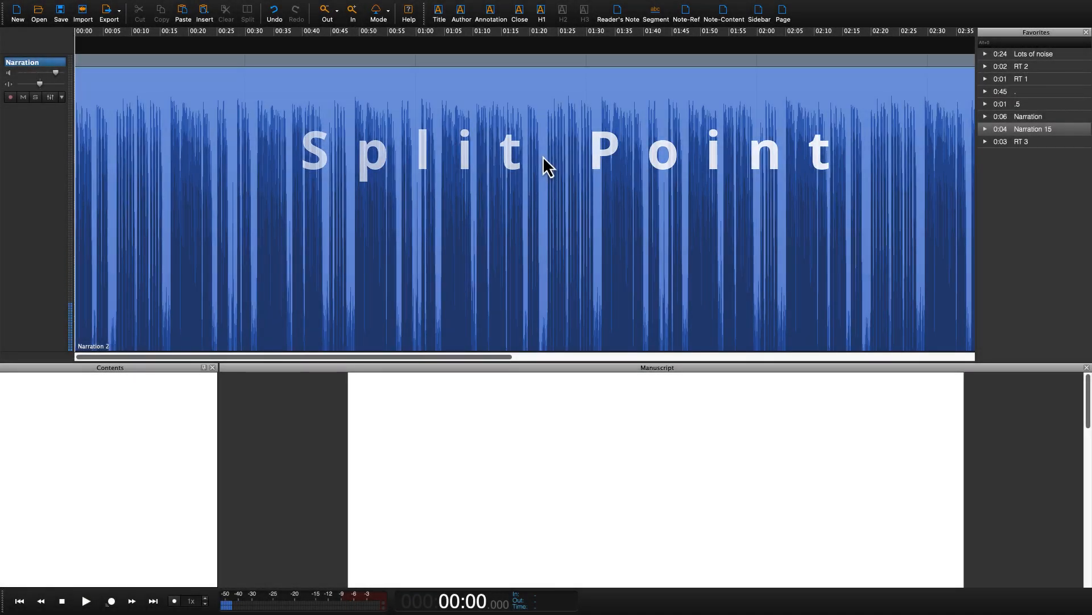
Step: Split the Narration 2 clip at about 01:03.9 and select each of the two resulting clips in turn
left_click(543, 156)
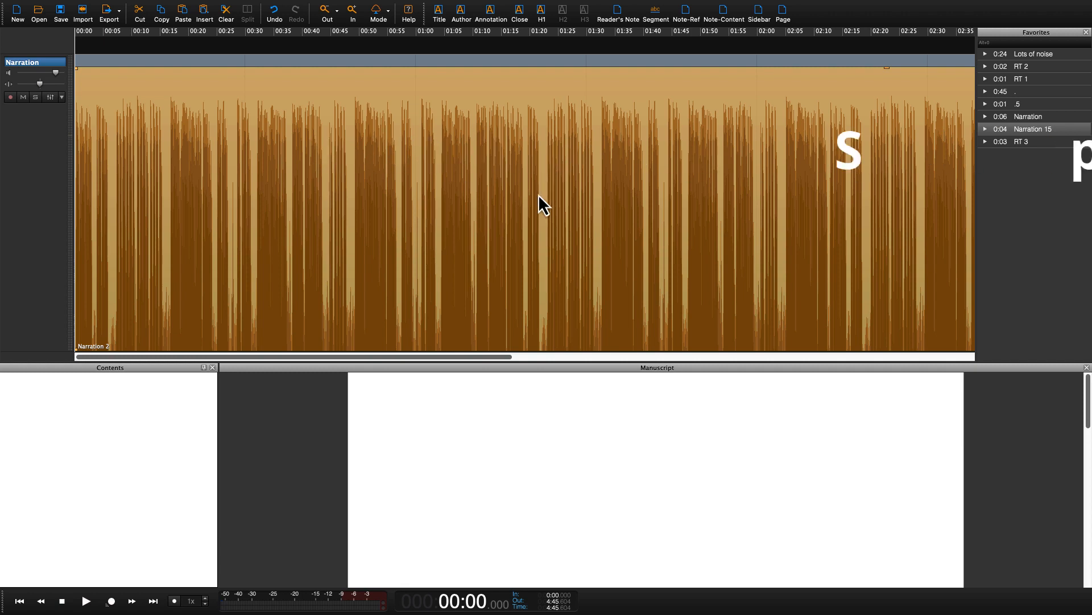
left_click(439, 315)
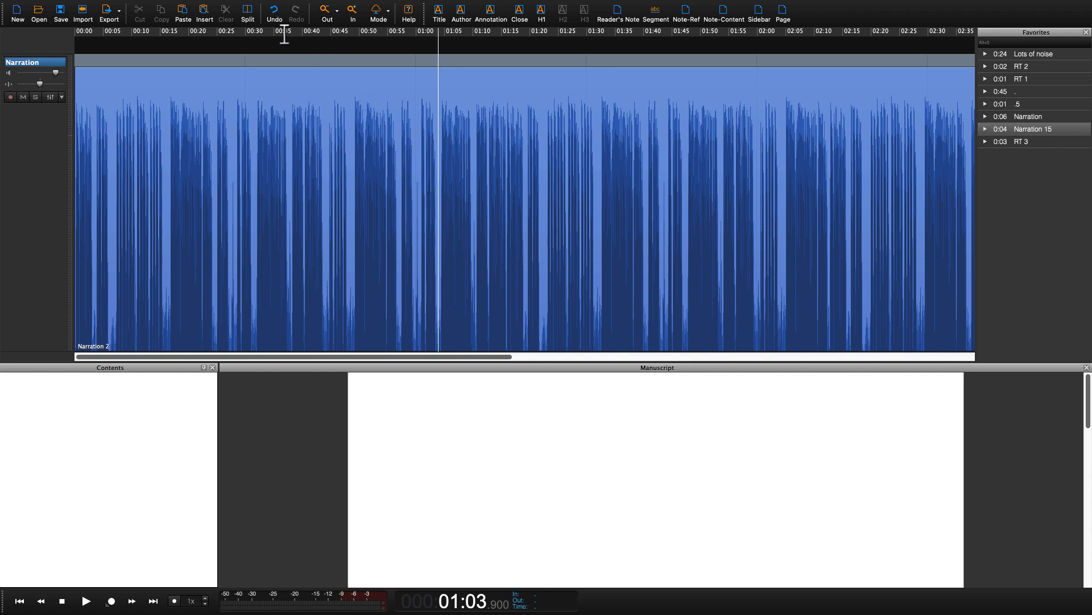
left_click(249, 23)
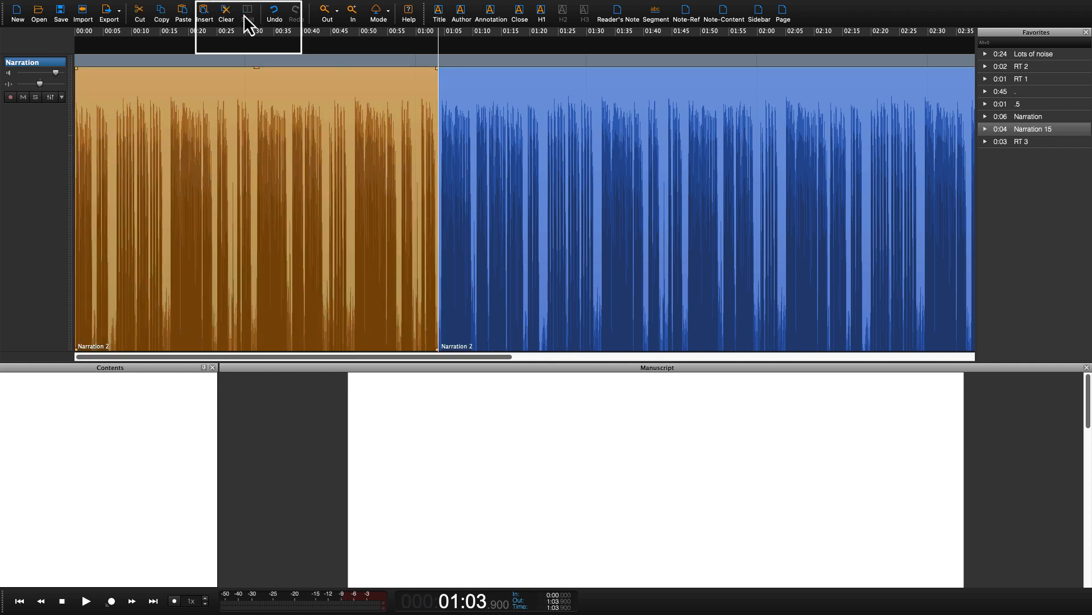
left_click(500, 153)
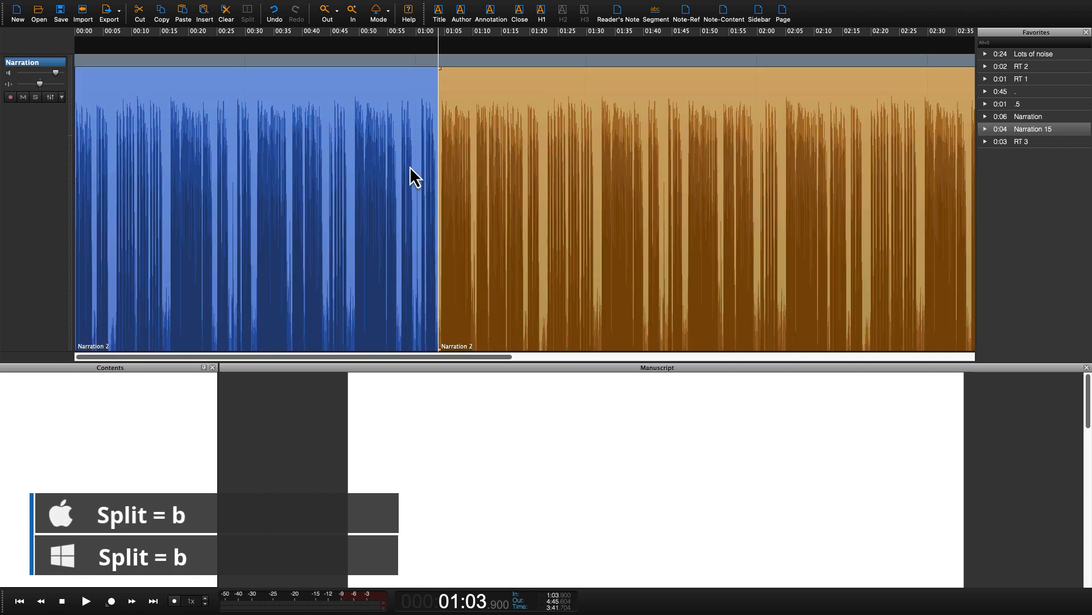
left_click(381, 171)
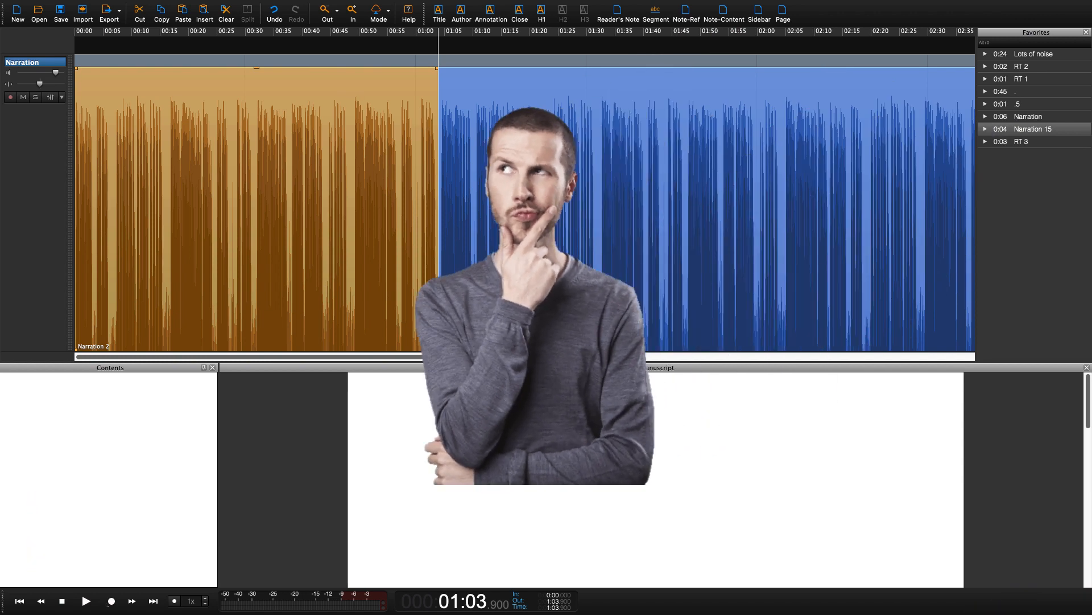
Step: Split the remaining Narration 2 audio at about 01:22.7, 01:41 and 01:58.4
left_click(545, 182)
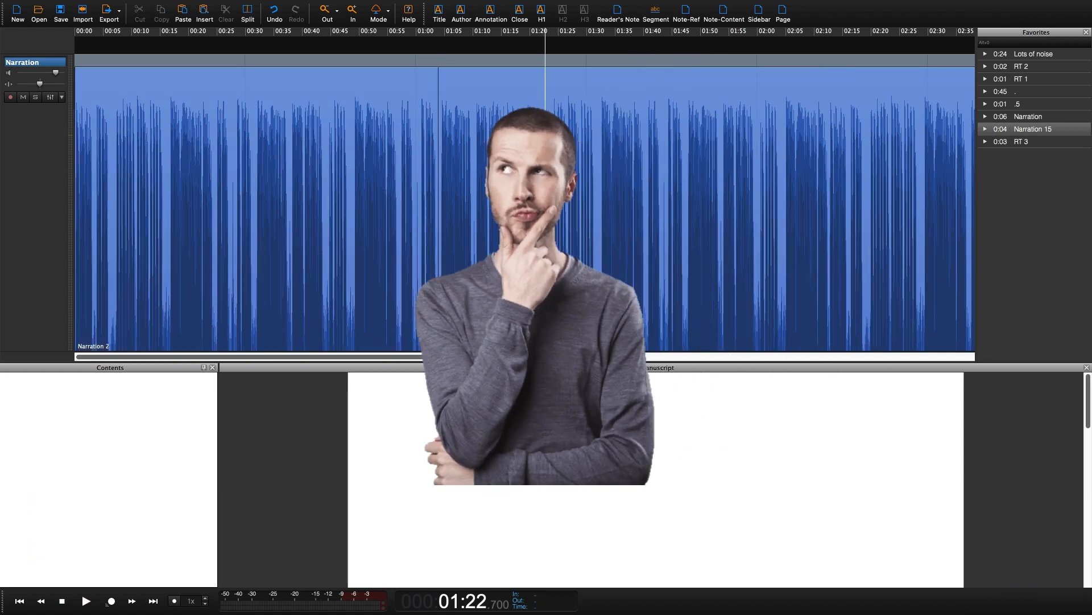
left_click(246, 15)
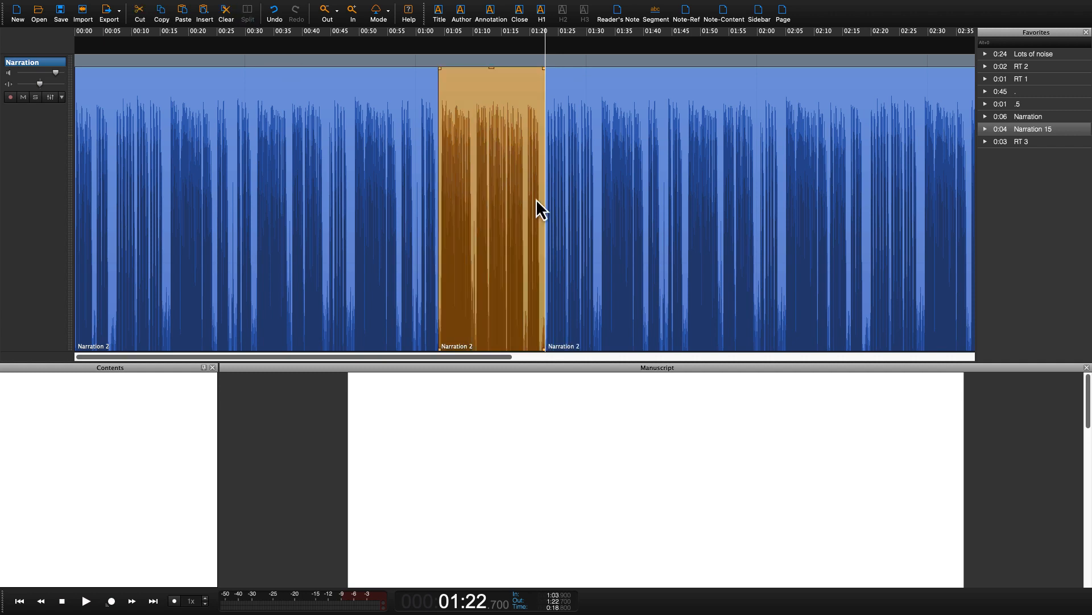
left_click(654, 294)
key("b")
left_click(749, 319)
key("b")
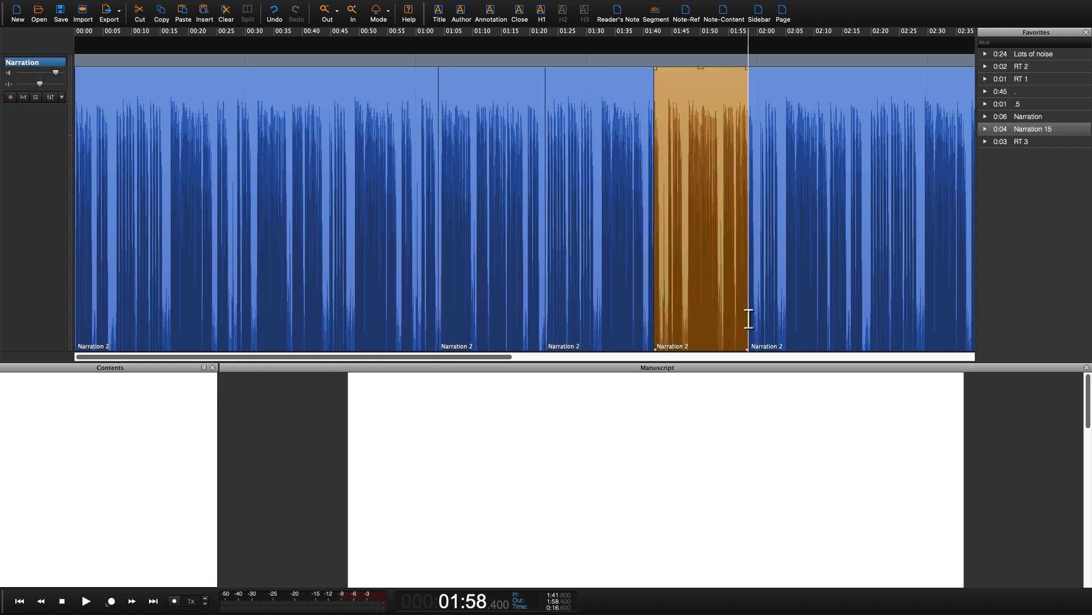
Step: Add two more split points to the Narration 2 audio, at about 02:09 and 02:20
left_click(809, 312)
key("b")
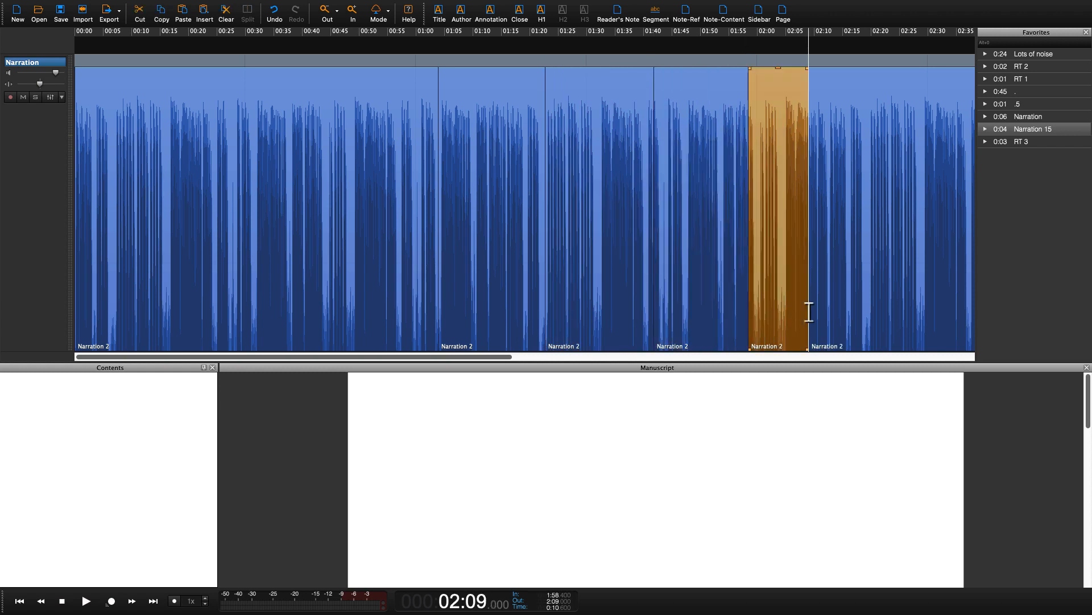
left_click(873, 305)
key("b")
left_click_drag(489, 68, 313, 149)
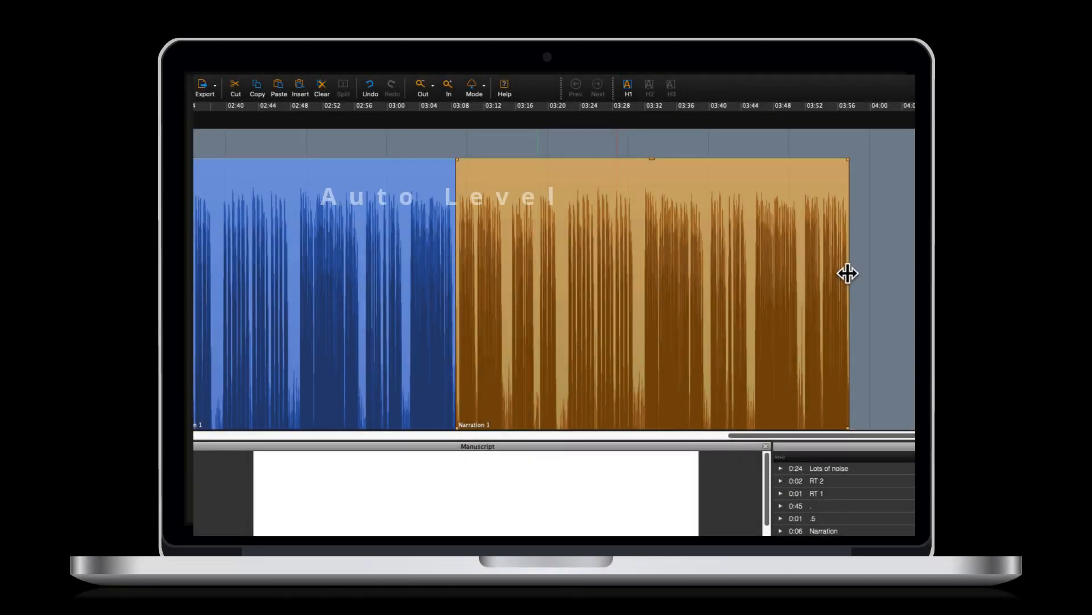
Step: Extend the end of the second Narration 1 clip to about 03:58 and try to extend the first clip past 03:08
mouse_move(848, 273)
left_mouse_down()
mouse_move(665, 281)
mouse_move(860, 269)
left_mouse_up()
left_click(399, 281)
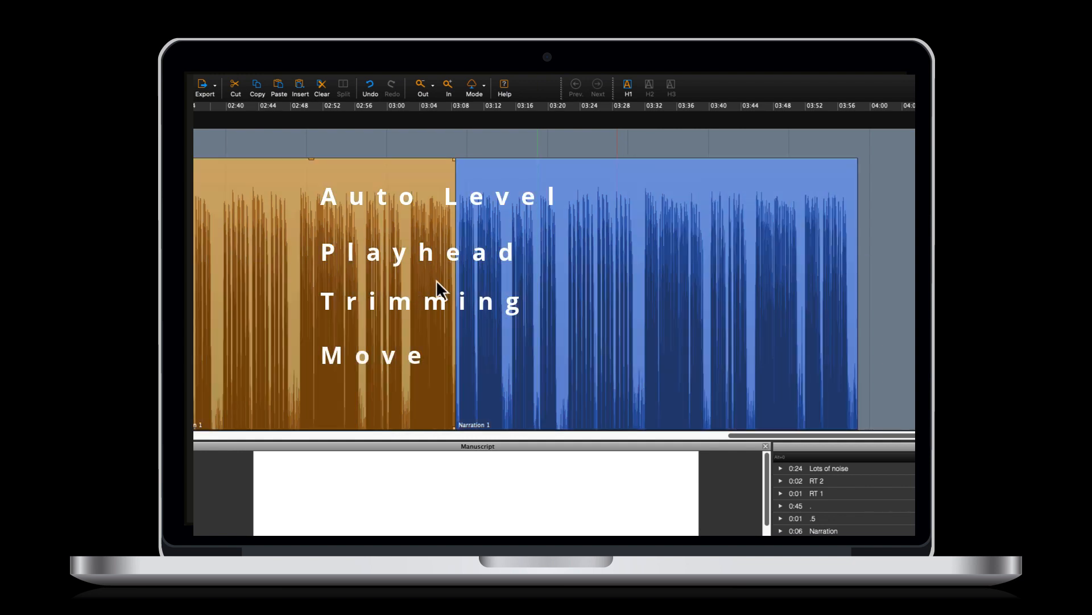
mouse_move(454, 281)
left_mouse_down()
mouse_move(298, 285)
mouse_move(461, 281)
left_mouse_up()
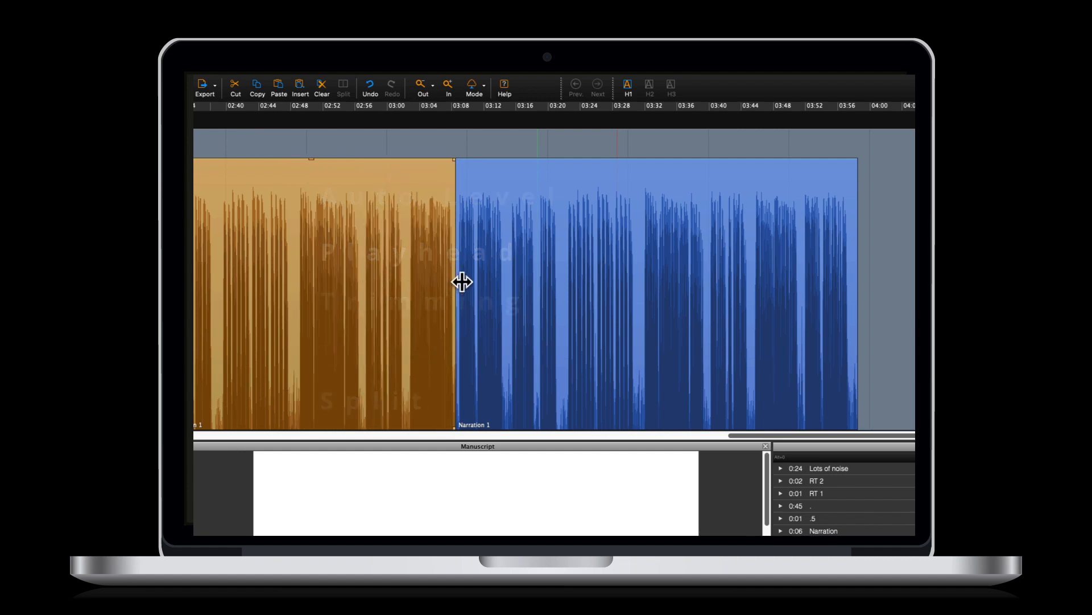